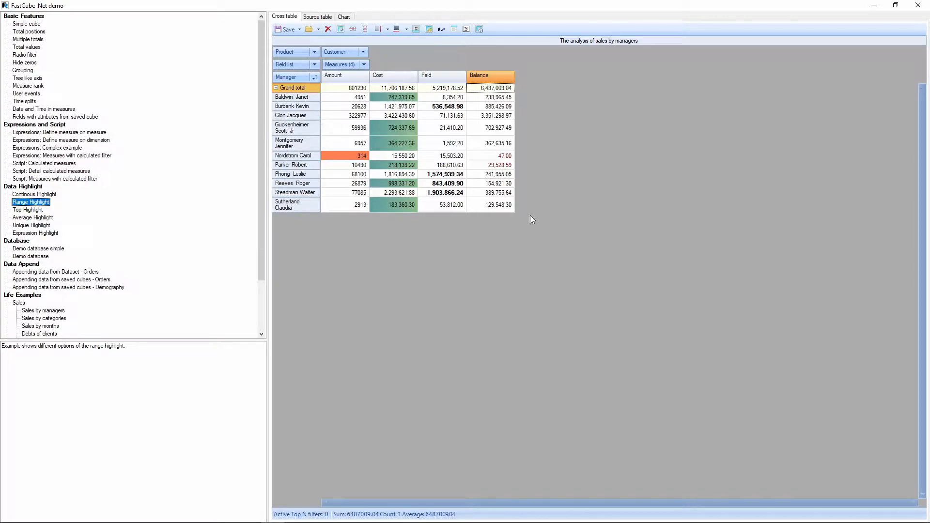
Open the Cost measure's highlight rule for cell values between 100000 and 999999 in the rule editor
right_click(410, 79)
click(434, 153)
click(435, 177)
drag(443, 168, 591, 85)
double_click(582, 133)
drag(558, 163, 561, 229)
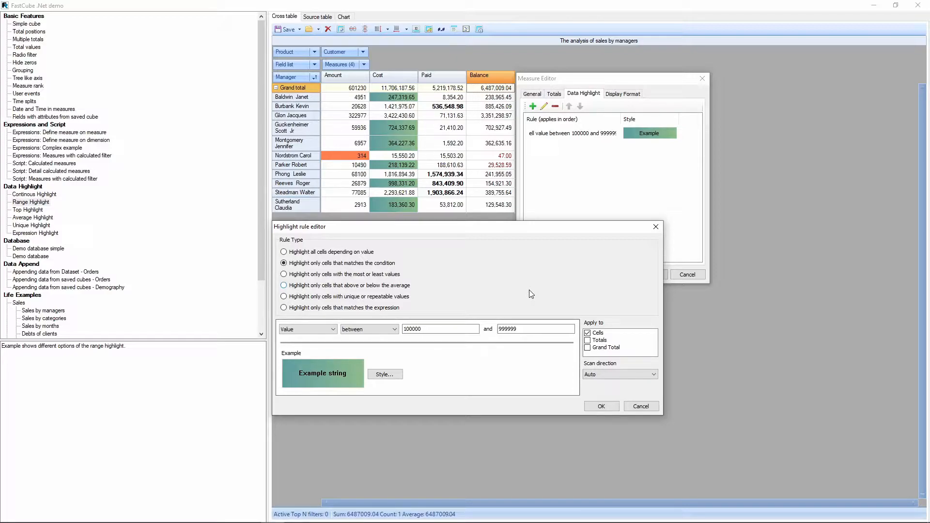
Change the Cost highlight rule's operator to beyond, keep the limits 100000 and 999999, and apply it to the table
click(323, 330)
click(324, 331)
click(392, 329)
click(392, 330)
double_click(427, 329)
double_click(504, 330)
click(390, 330)
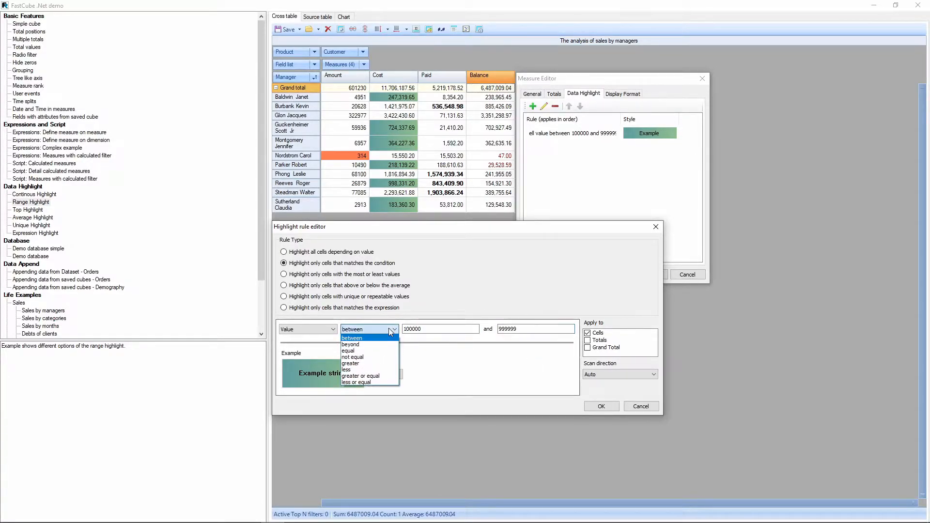
click(350, 344)
click(601, 406)
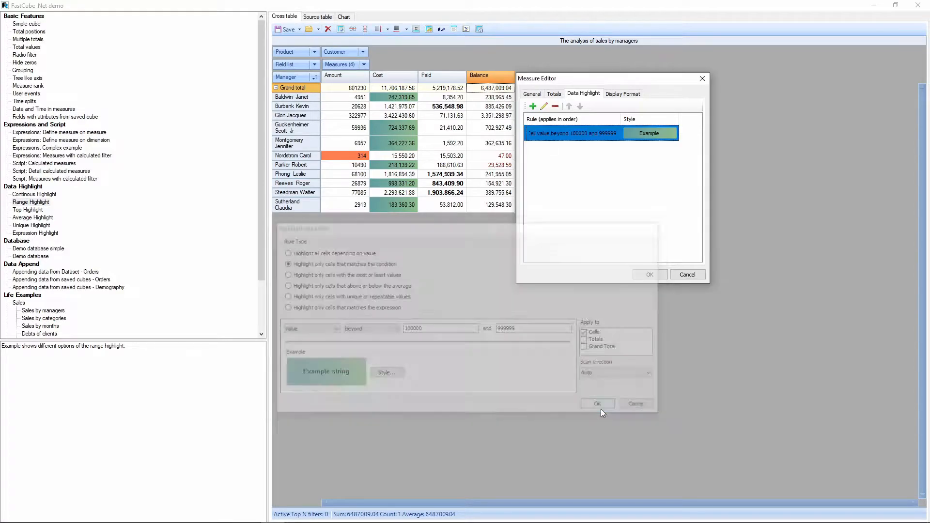
click(648, 275)
Reopen the Cost measure's highlight rule, set its operator to not equal and apply it to the table
right_click(398, 77)
click(422, 162)
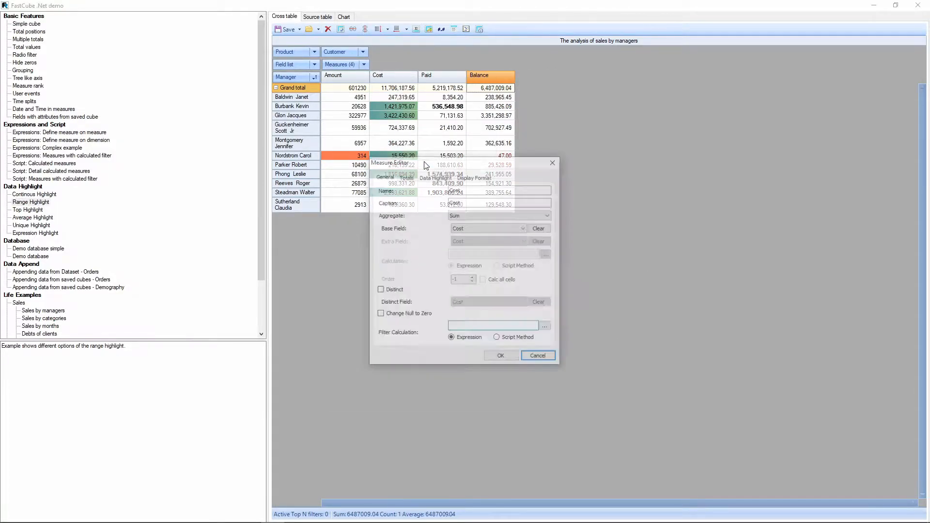
drag(425, 162, 576, 76)
click(586, 91)
click(547, 105)
drag(553, 174, 558, 236)
click(387, 335)
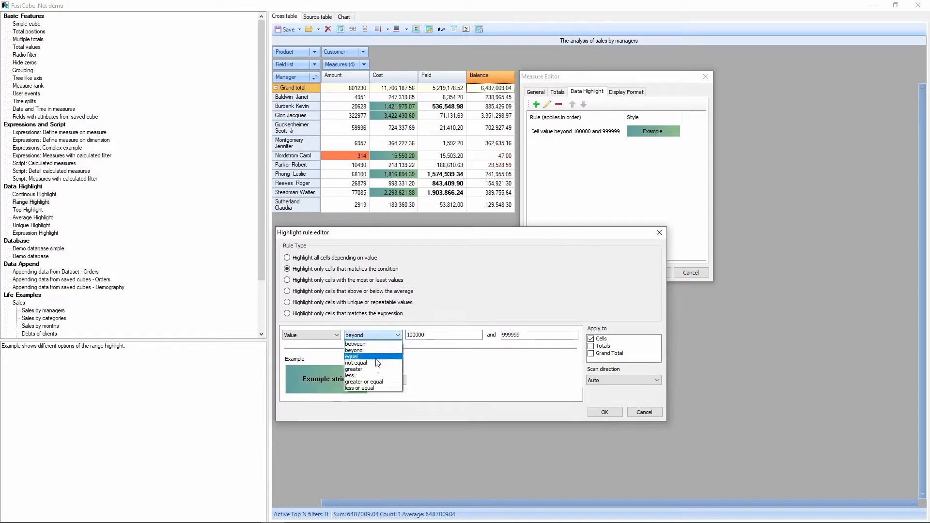
click(377, 363)
click(507, 414)
click(649, 275)
Set the Cost highlight rule's operator to greater, apply it and select the 15,550.20 cell in the Cost column
right_click(383, 76)
click(427, 162)
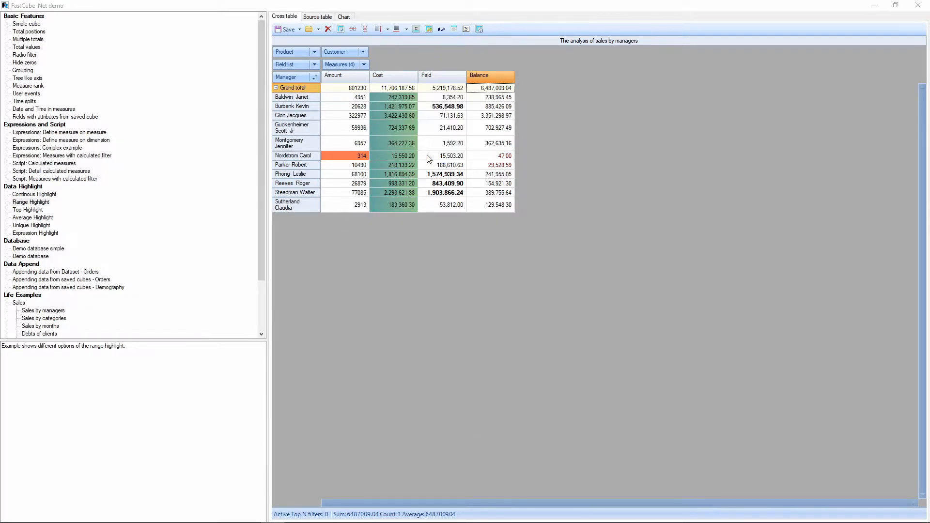
click(434, 177)
click(396, 190)
click(432, 272)
click(424, 305)
click(552, 349)
click(509, 361)
click(394, 156)
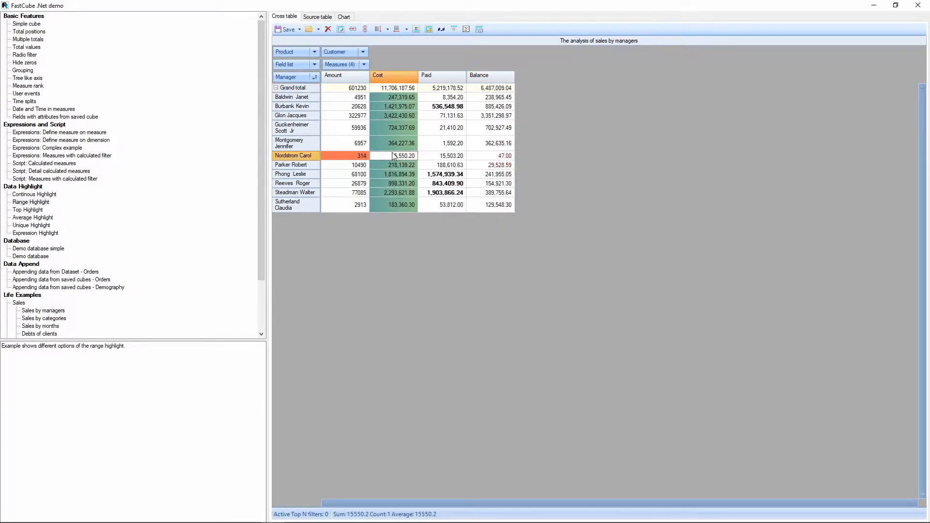
Start a new condition-based highlight rule for the Cost measure, set it to Text and view its comparison operators
right_click(391, 80)
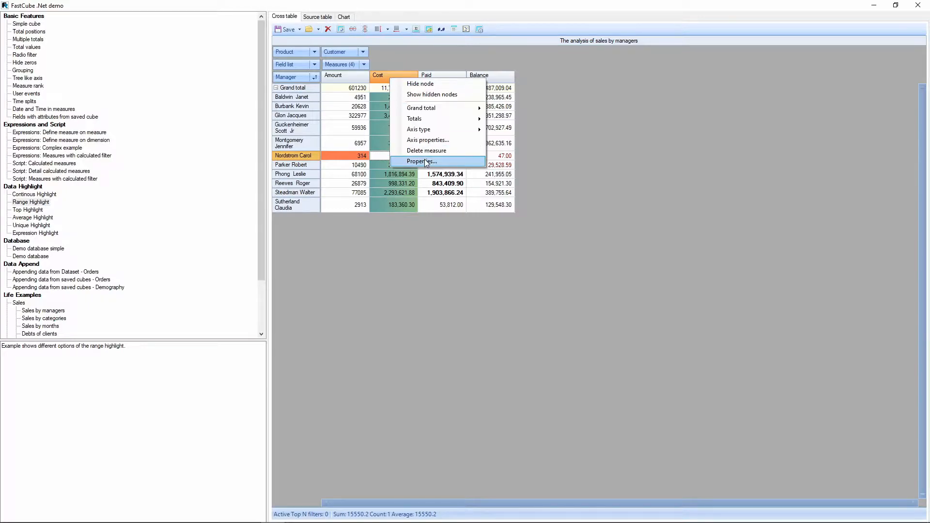
click(426, 161)
click(435, 176)
click(388, 191)
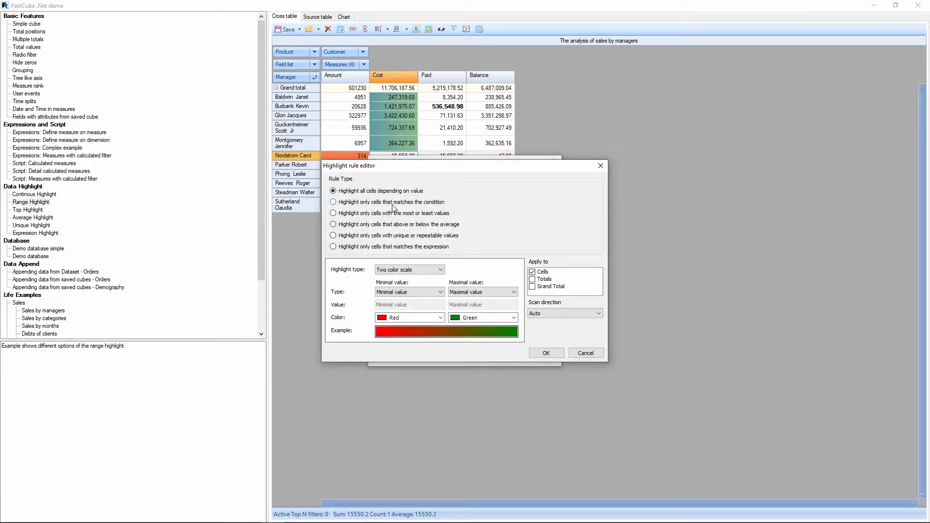
click(393, 205)
click(371, 269)
click(371, 283)
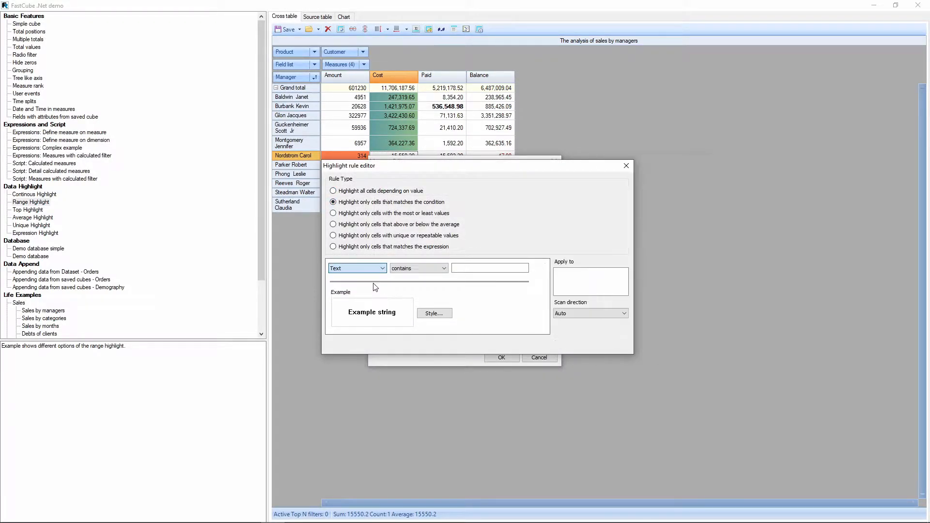
click(440, 270)
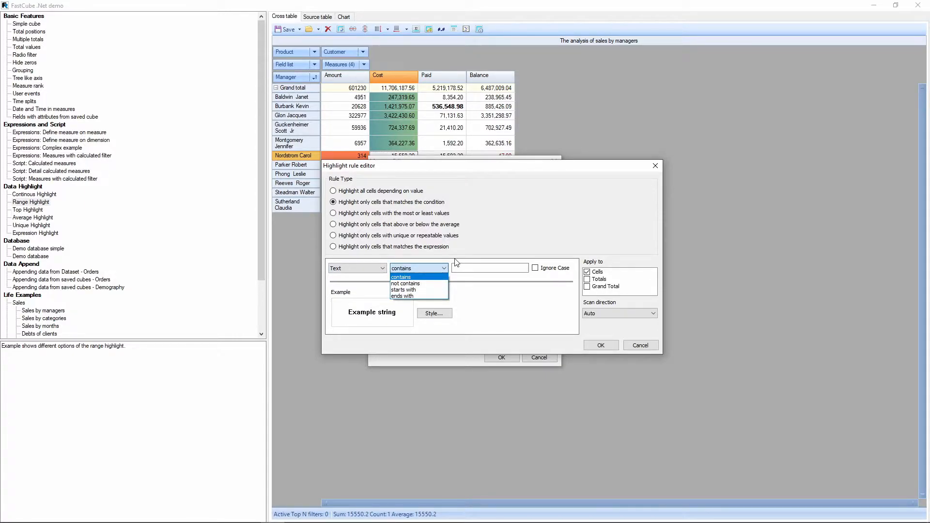
Try the Date, Not empty and Empty condition types in the new Cost rule, then discard the rule
click(366, 271)
click(366, 272)
click(367, 290)
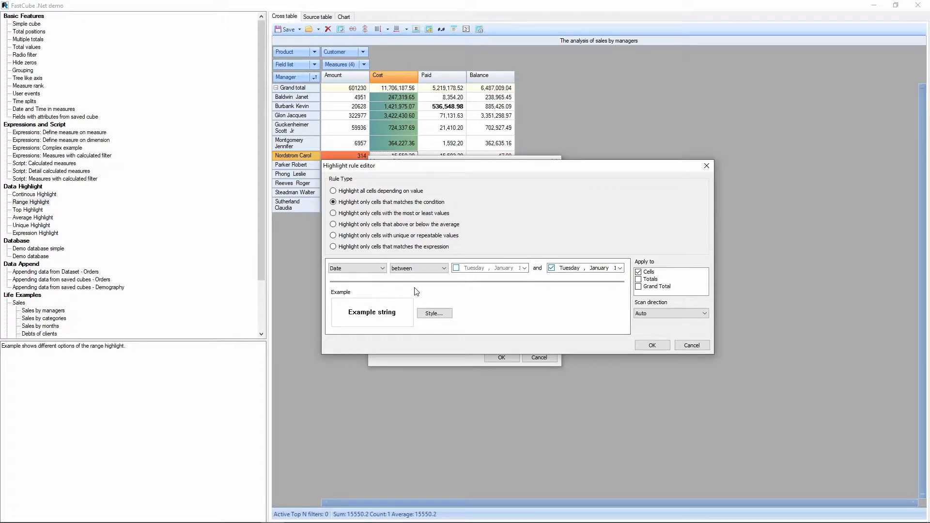
click(435, 269)
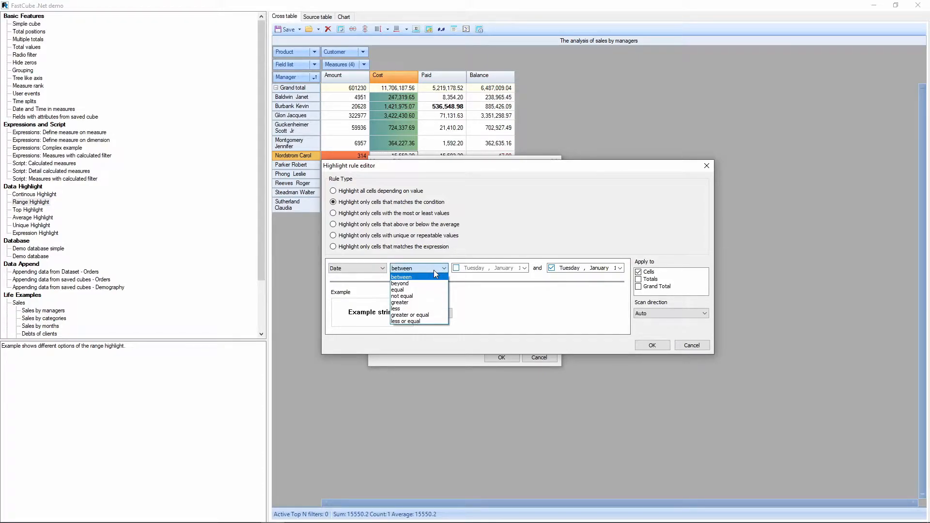
click(364, 269)
click(363, 268)
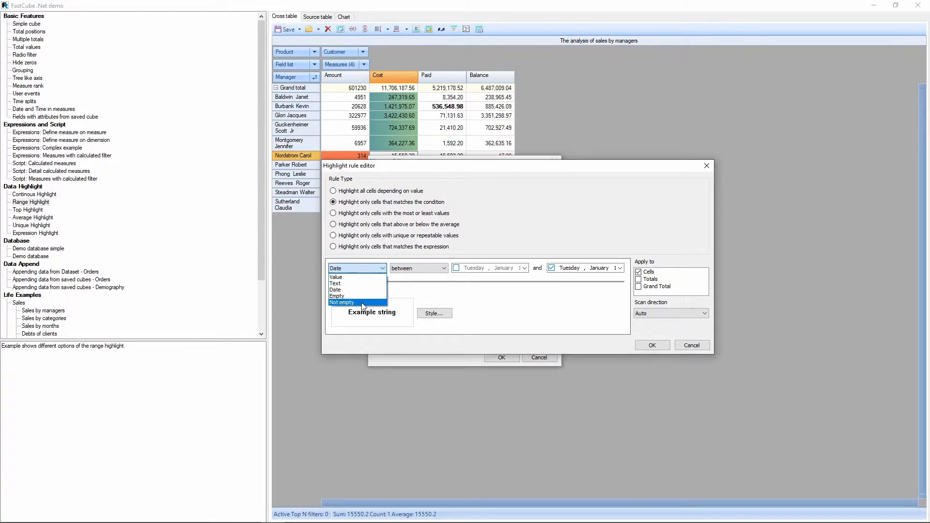
click(361, 302)
click(363, 268)
click(339, 296)
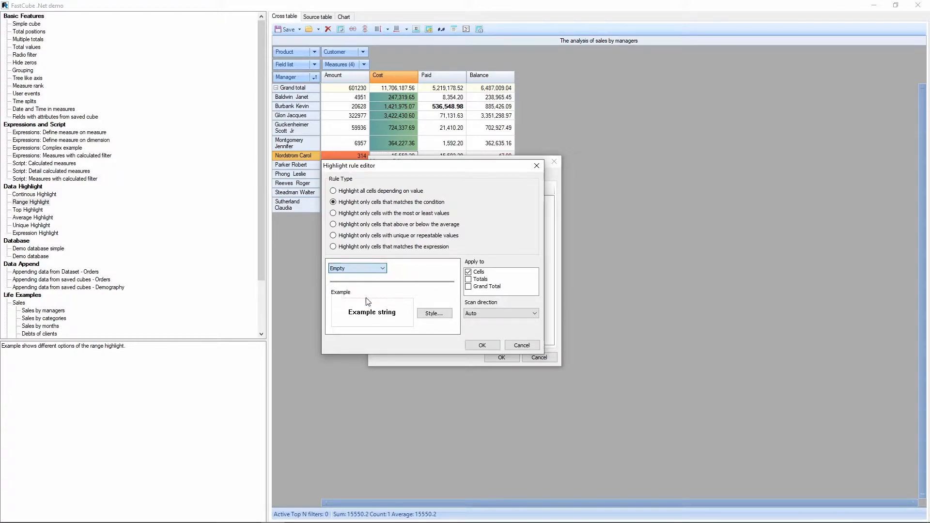
click(516, 345)
click(535, 359)
Open the style of the Cost highlight rule and try the Solid color, Diagonal gradient 2 and Center gradient fills
right_click(395, 74)
click(430, 161)
click(431, 176)
double_click(436, 217)
click(423, 318)
click(445, 235)
click(401, 244)
click(445, 236)
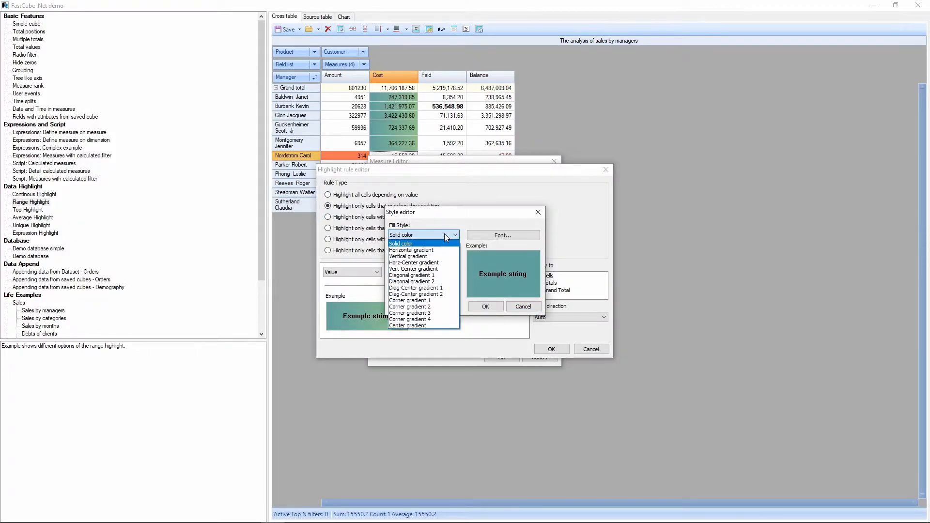
click(435, 283)
click(436, 235)
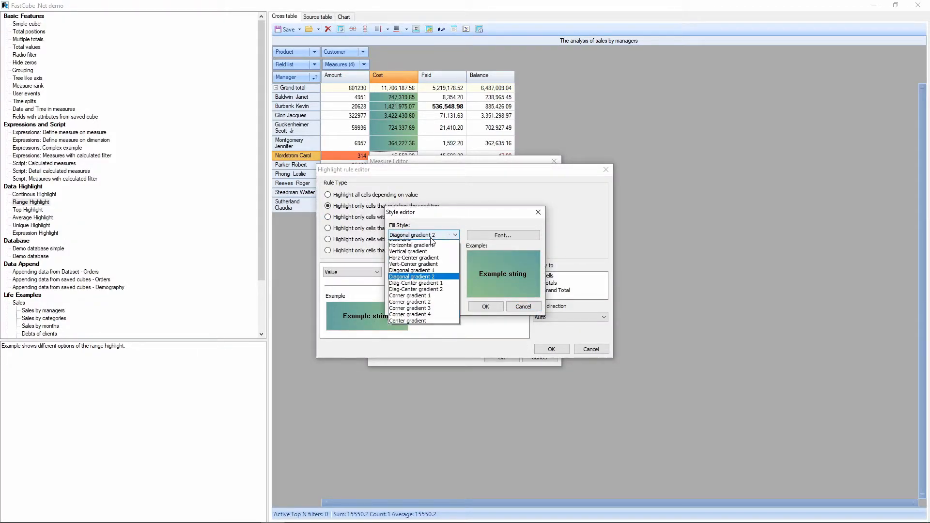
click(430, 326)
Look at the second fill color and font options of the rule style, then close all editors without saving
click(455, 274)
click(455, 274)
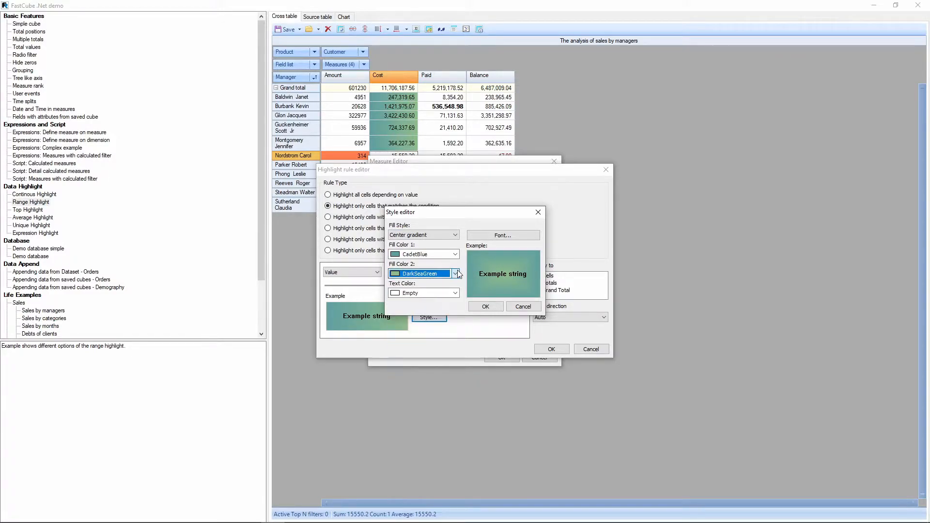
click(503, 235)
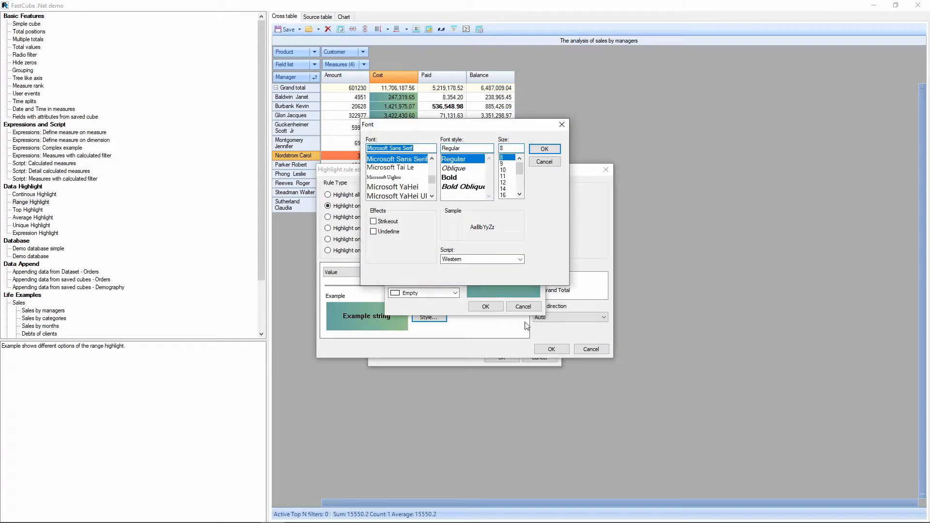
click(562, 125)
click(538, 211)
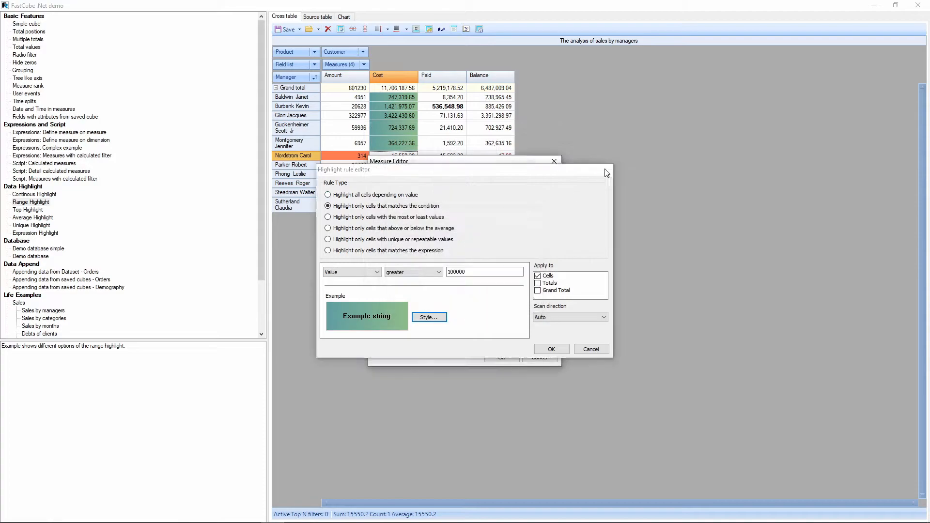
click(606, 170)
click(554, 162)
Load the Top Highlight example and open the Balance measure's rule that highlights the most 2 cell values
click(33, 210)
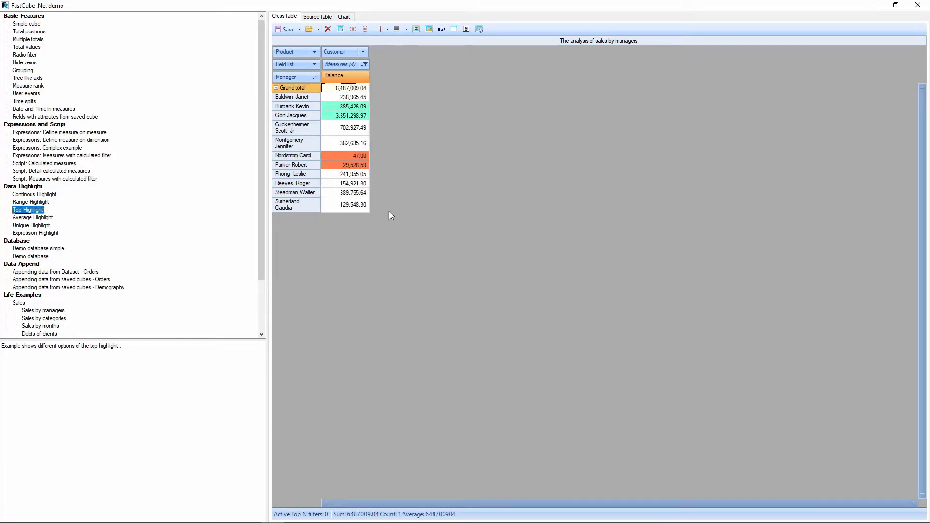
right_click(340, 71)
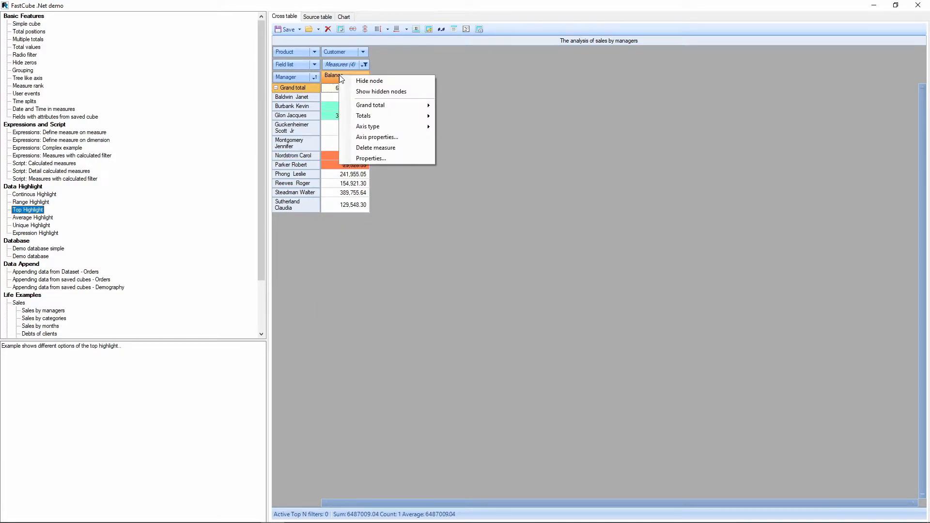
click(370, 163)
drag(380, 158, 401, 84)
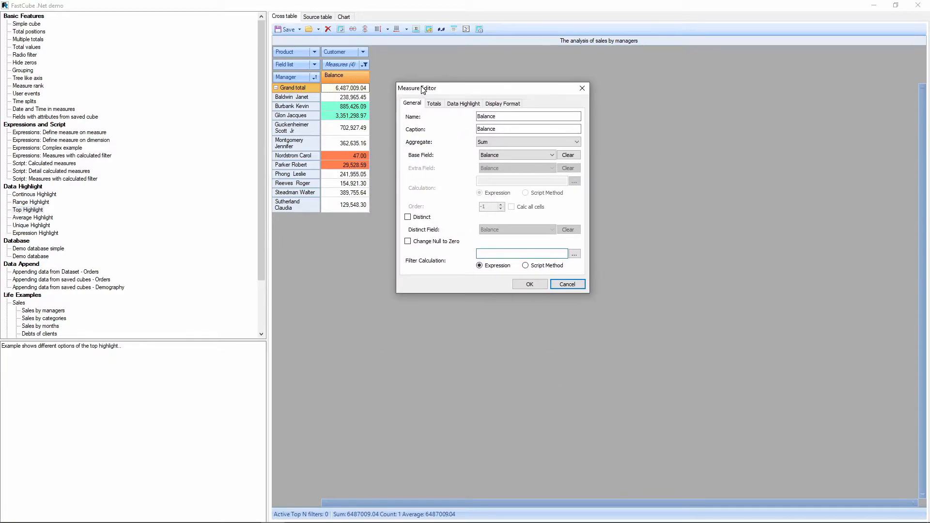
click(451, 99)
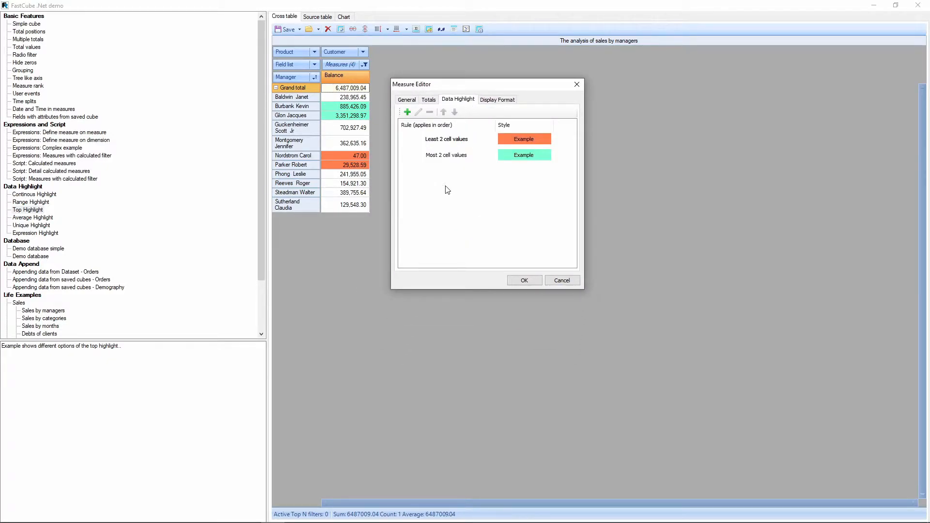
double_click(446, 156)
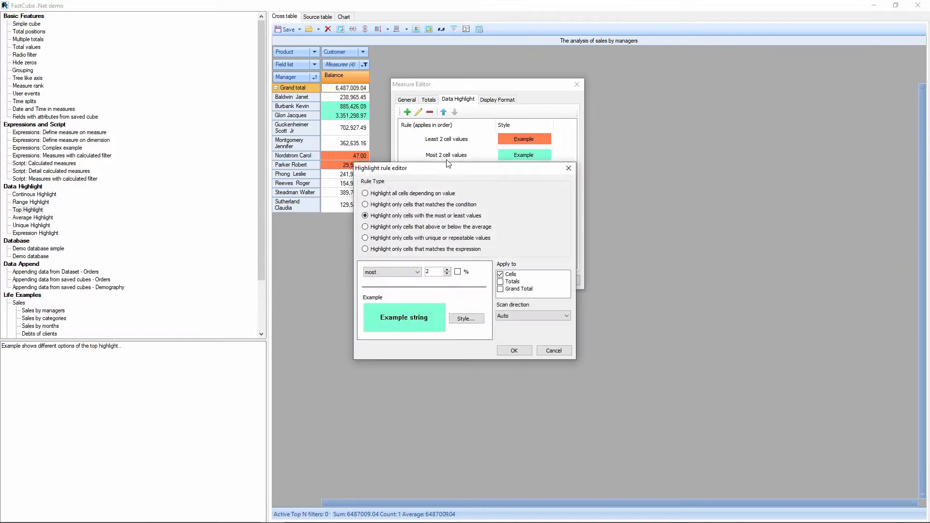
drag(455, 184, 472, 192)
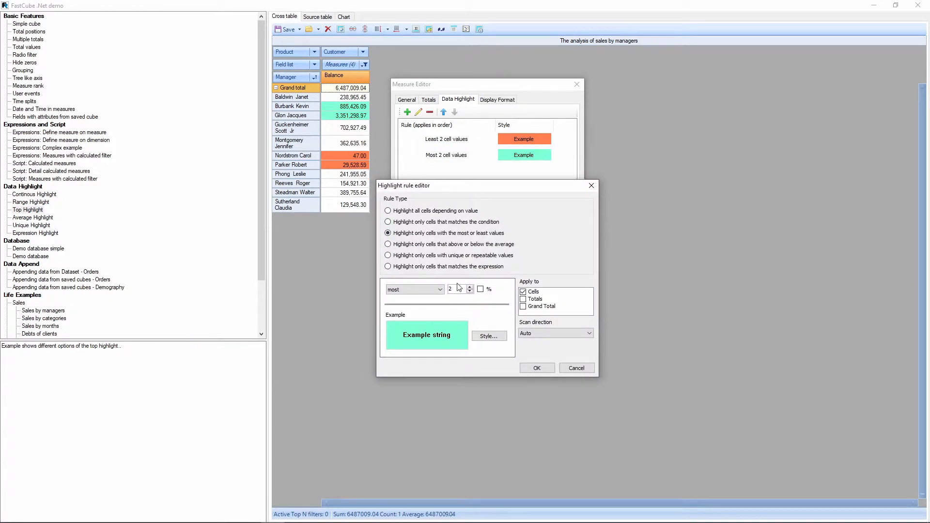
Set the Balance measure's most-values rule to 3 cells and apply it to the table
click(421, 286)
click(421, 287)
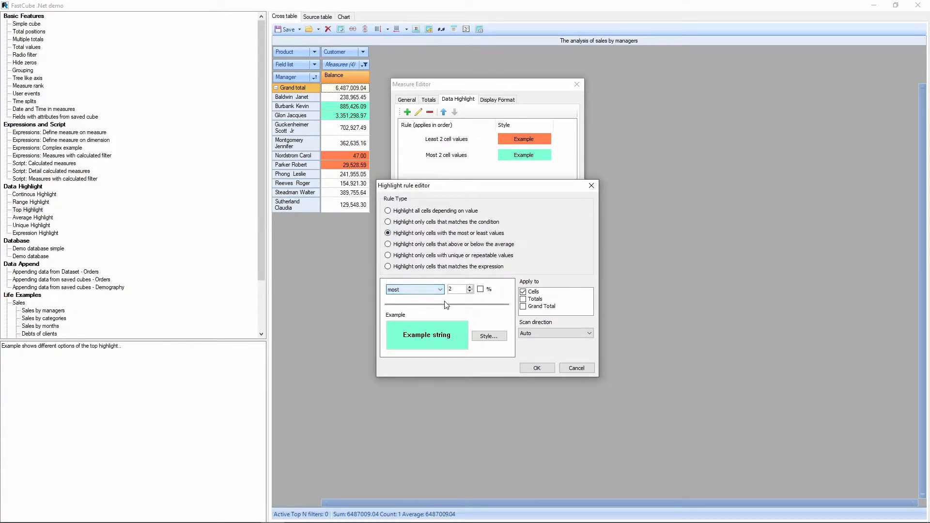
click(470, 287)
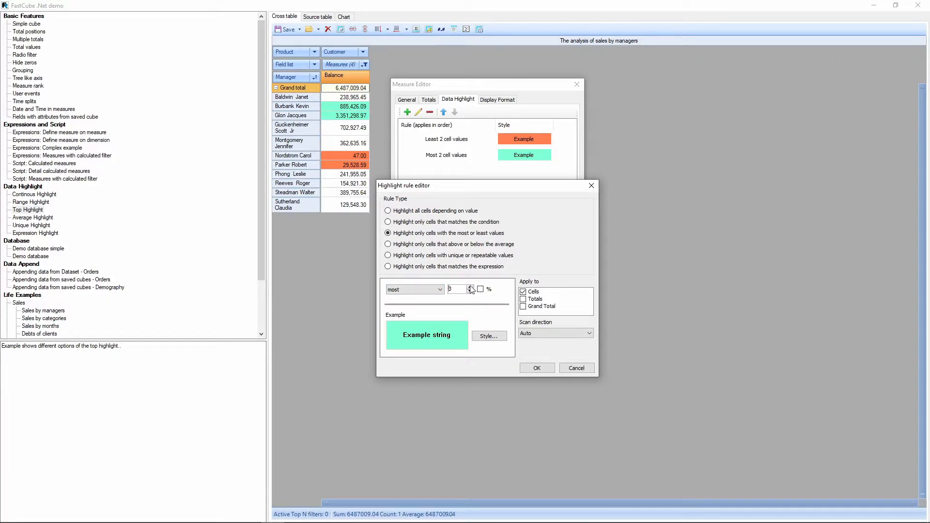
click(470, 292)
click(470, 292)
click(538, 367)
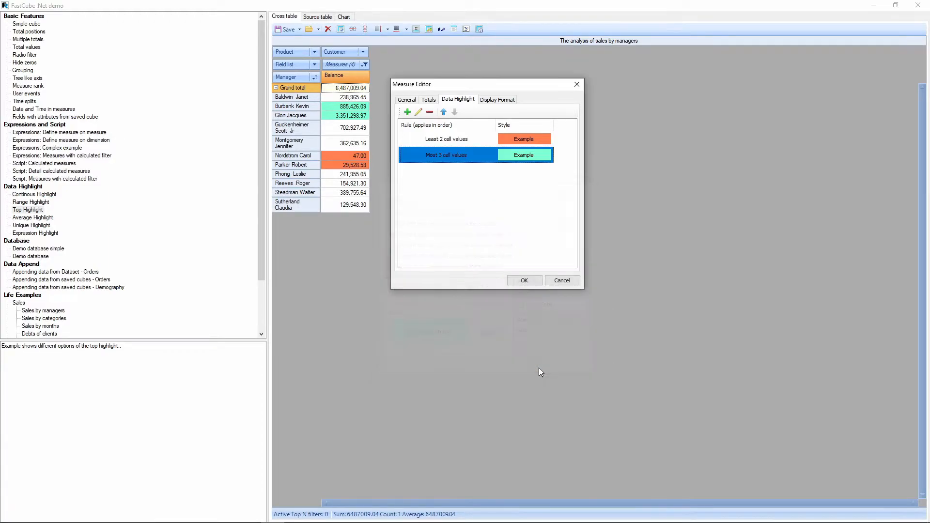
click(521, 282)
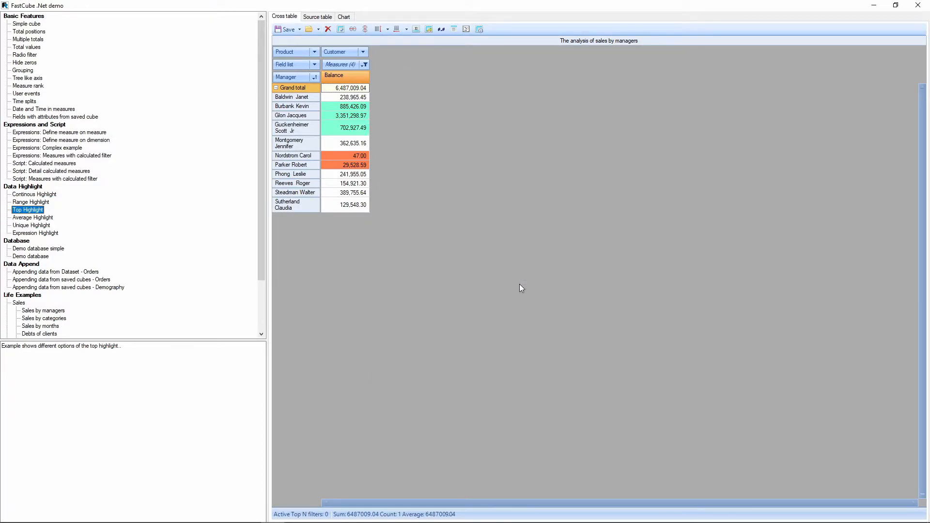
Change the Balance measure's Least 2 cell values rule to highlight the most 1 value and apply it
right_click(358, 78)
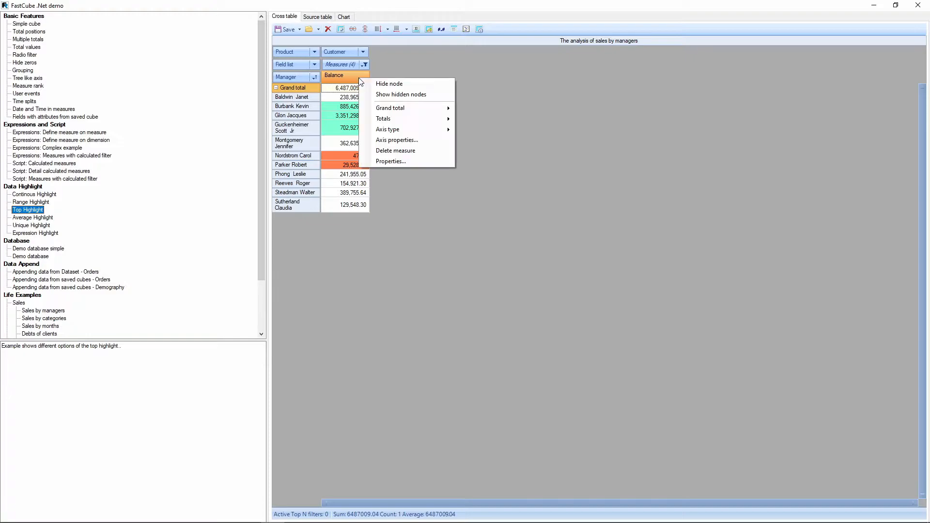
click(396, 157)
click(434, 176)
double_click(448, 218)
click(447, 274)
click(402, 272)
click(401, 284)
click(514, 350)
click(503, 358)
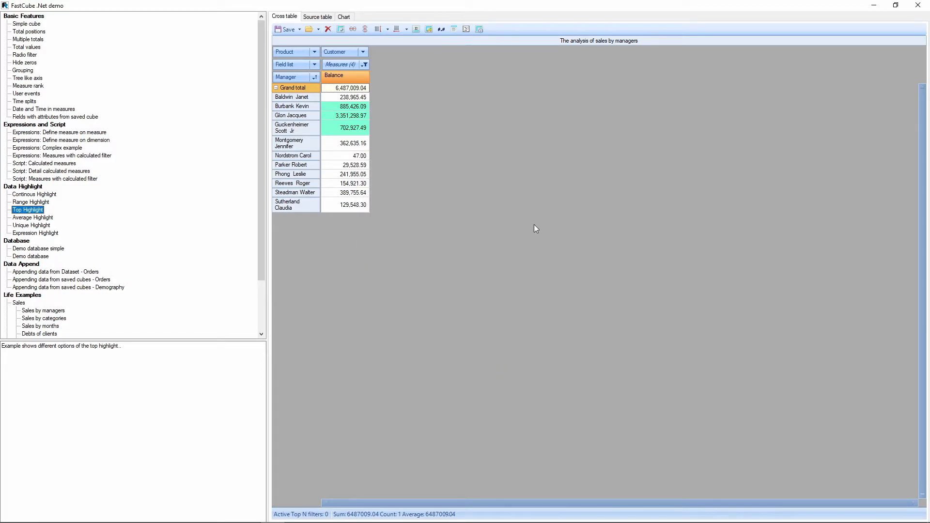
Move the Most 1 rule of the Balance measure below the Most 3 rule and apply the new order
right_click(368, 79)
click(377, 158)
click(434, 177)
click(466, 216)
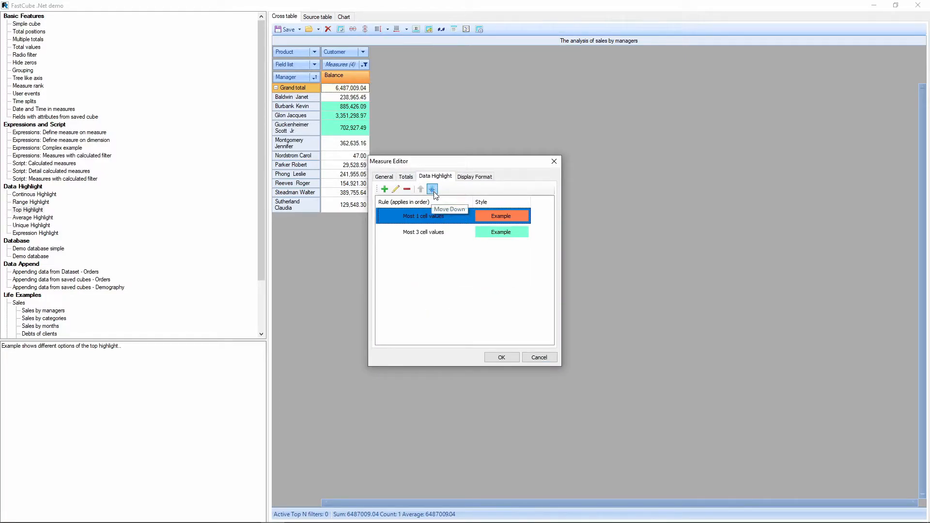
drag(455, 244, 456, 242)
click(502, 357)
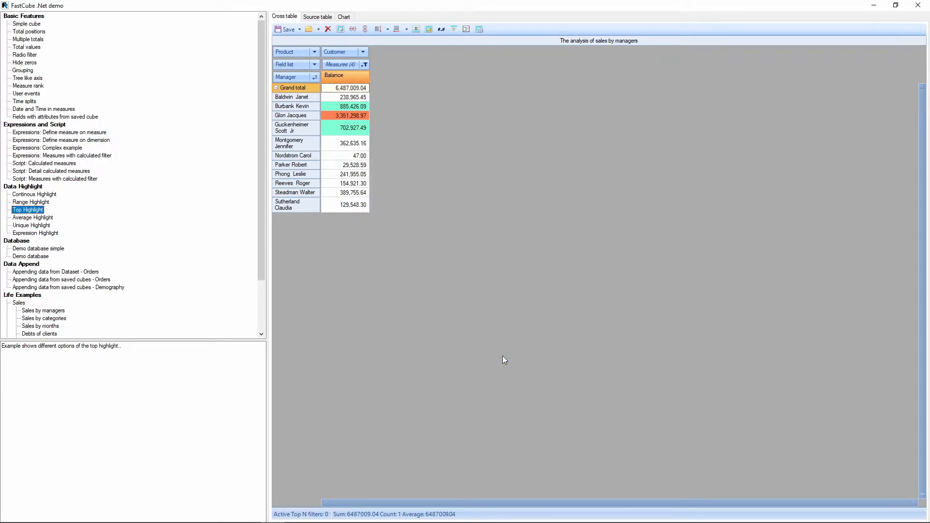
Load the Average Highlight example and set the Balance measure's below-average rule to 0.00 standard deviation, applying it to the table
key(Down)
right_click(343, 79)
click(385, 160)
double_click(456, 227)
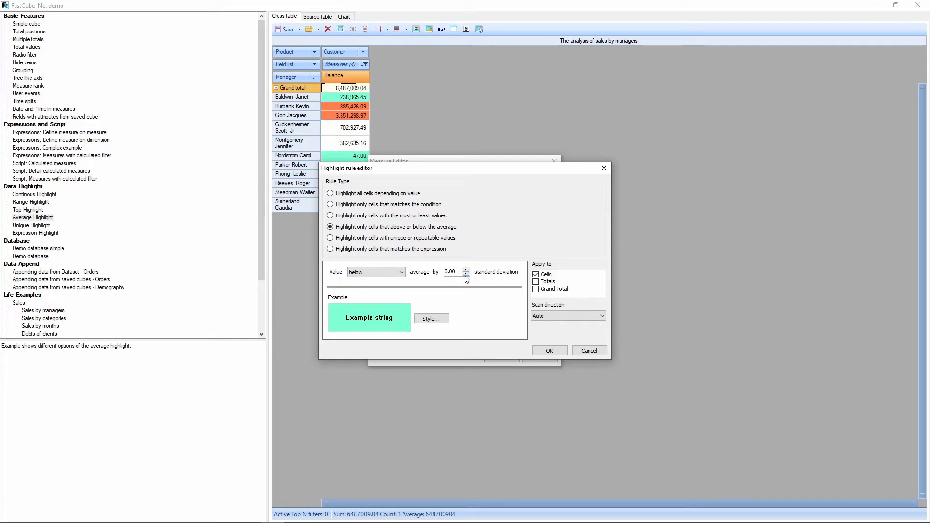
click(550, 350)
click(503, 358)
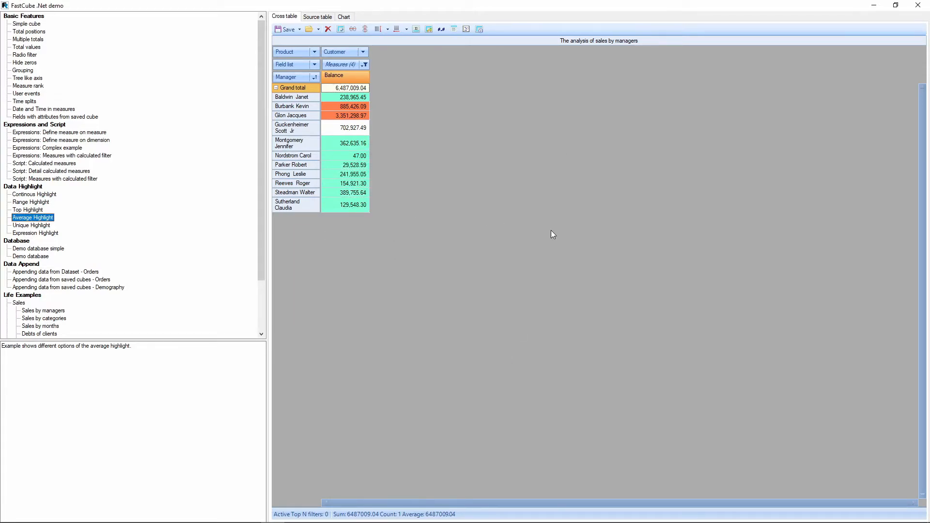
Load the Unique Highlight example and hide the totals on the row axis
click(39, 225)
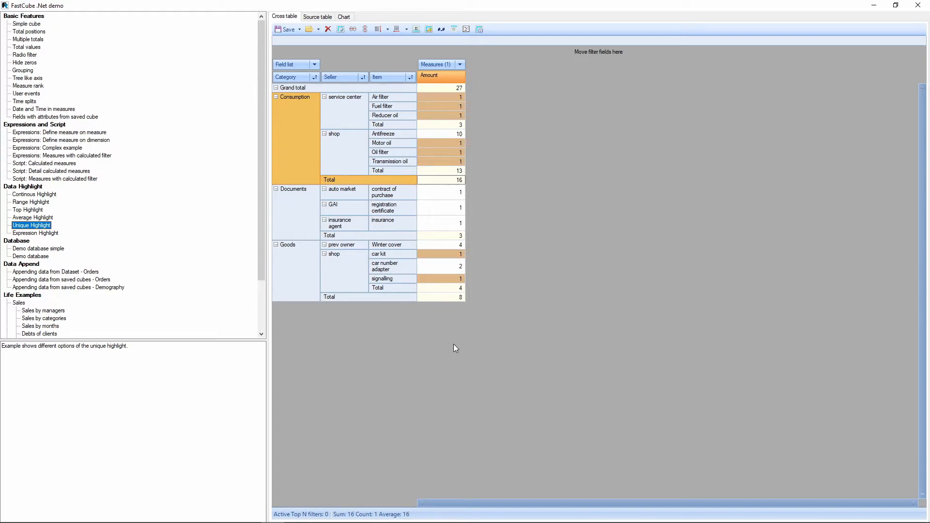
right_click(389, 180)
mouse_move(431, 220)
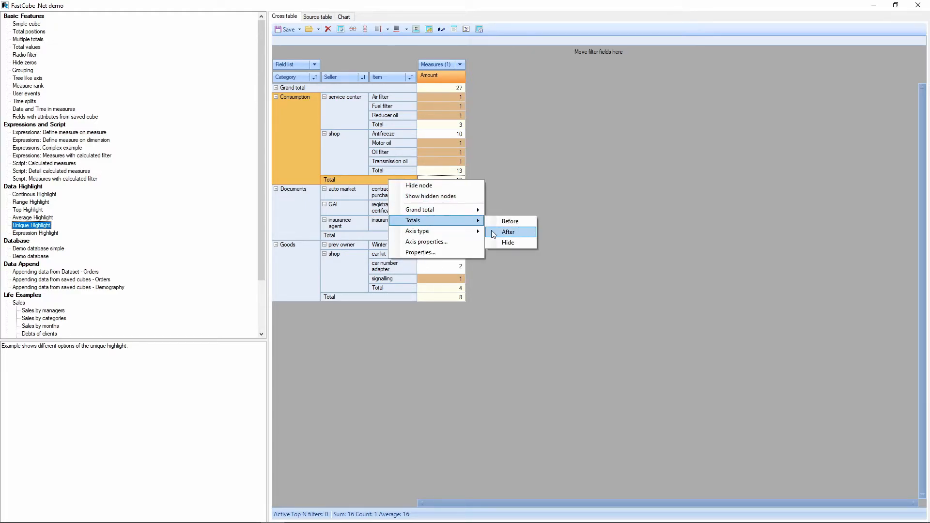
click(504, 243)
Open the Amount measure's highlight rule to examine its settings, and close the editors
right_click(441, 76)
click(491, 159)
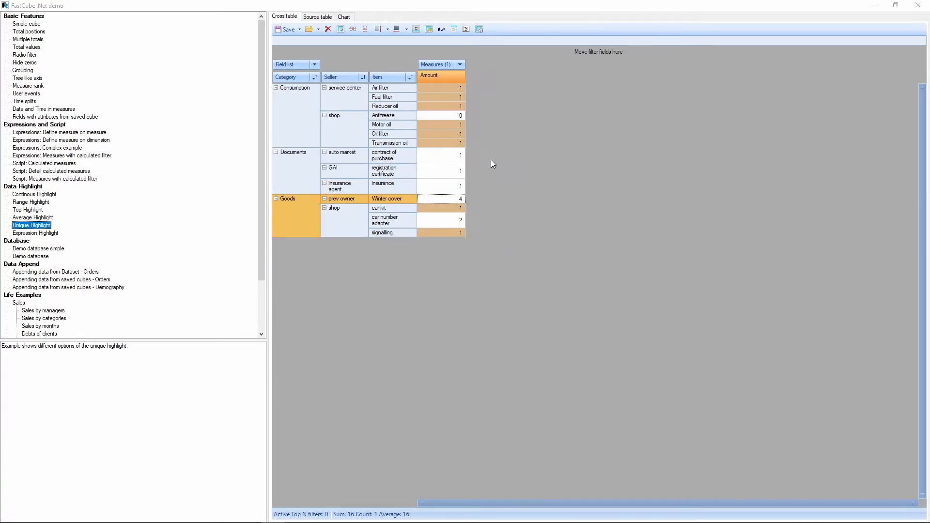
click(436, 171)
drag(439, 160, 568, 121)
double_click(575, 175)
drag(517, 171, 528, 257)
key(Return)
key(Return)
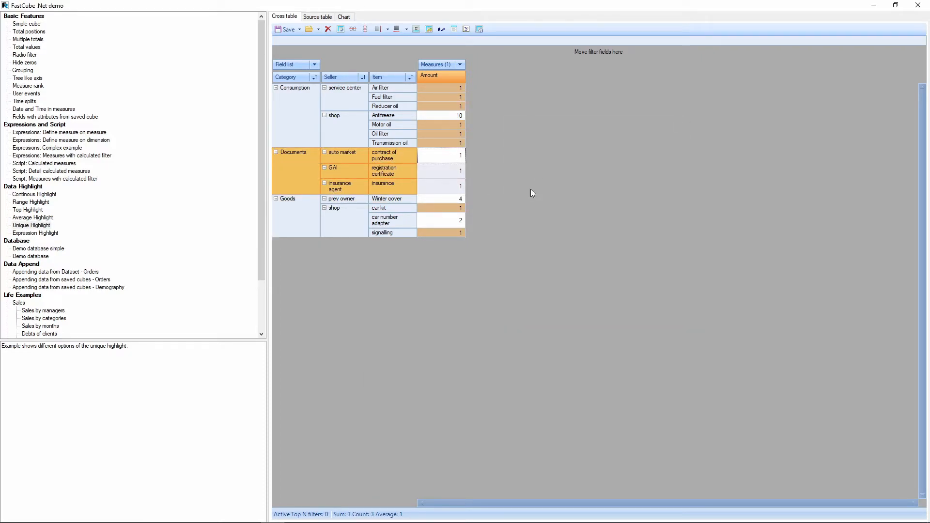
Remove the Category and Seller dimensions from the row axis, keeping only Item
click(545, 250)
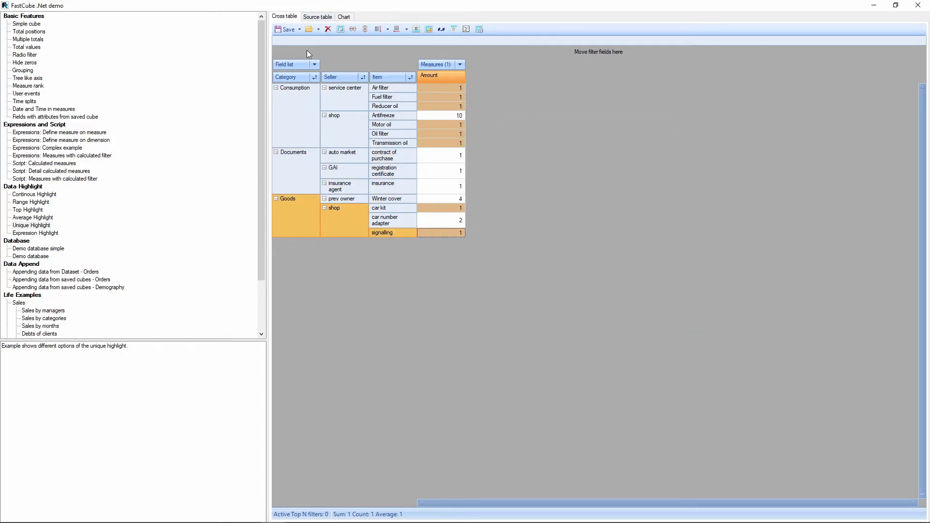
drag(296, 77, 328, 68)
click(486, 121)
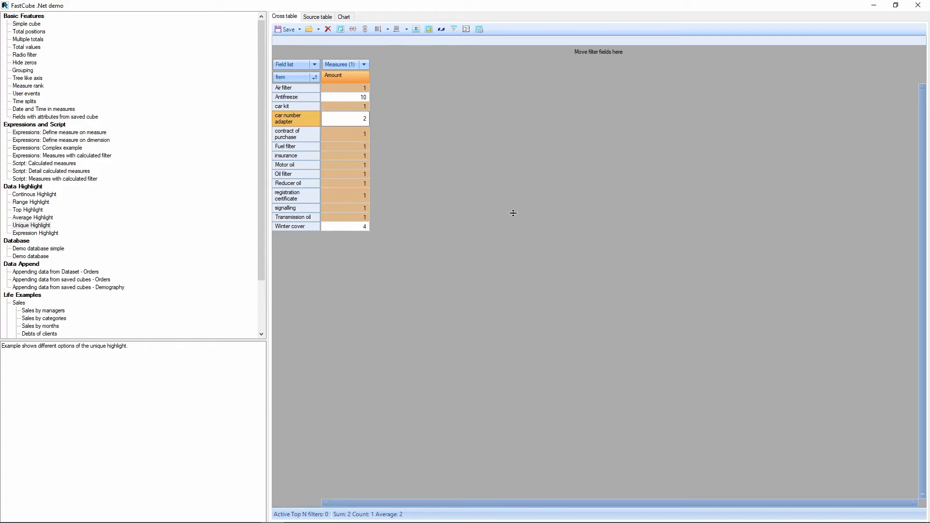
Load the Expression Highlight example, examine the expression of the Amount measure's highlight rule, and close the editors
click(35, 233)
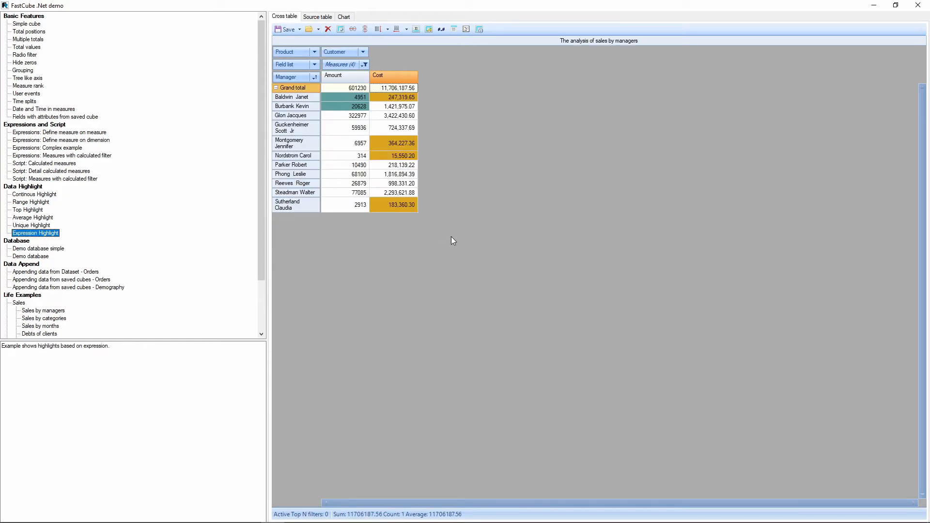
right_click(345, 76)
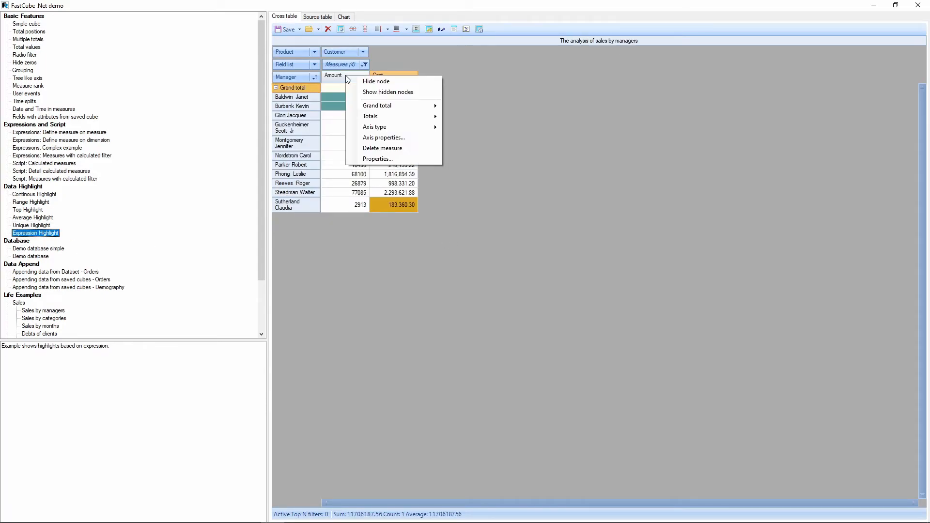
click(389, 160)
click(432, 176)
drag(436, 162, 509, 135)
click(518, 192)
double_click(516, 191)
drag(504, 167, 488, 229)
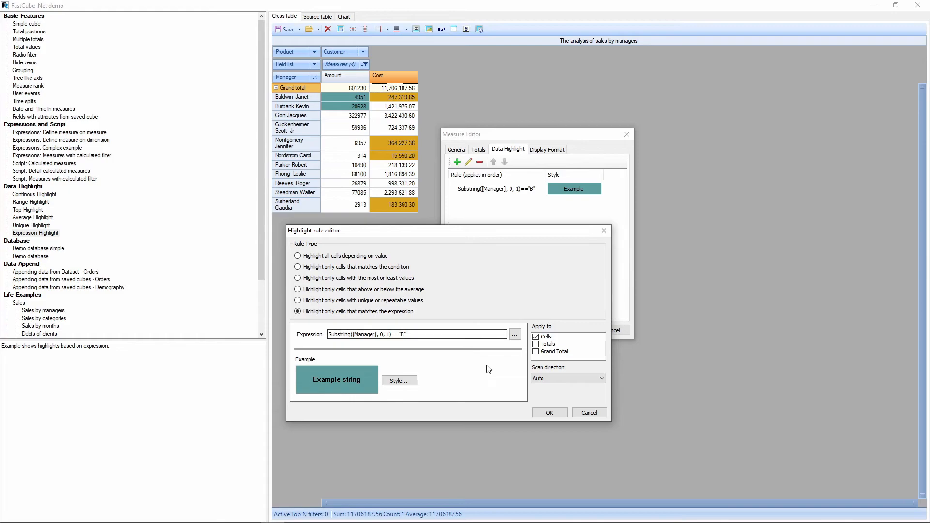
click(604, 231)
click(626, 135)
Open the Cost measure's highlight rule and bring up its expression for editing
right_click(391, 78)
click(422, 160)
click(435, 176)
drag(438, 162, 560, 124)
double_click(560, 179)
drag(561, 173, 561, 235)
click(531, 330)
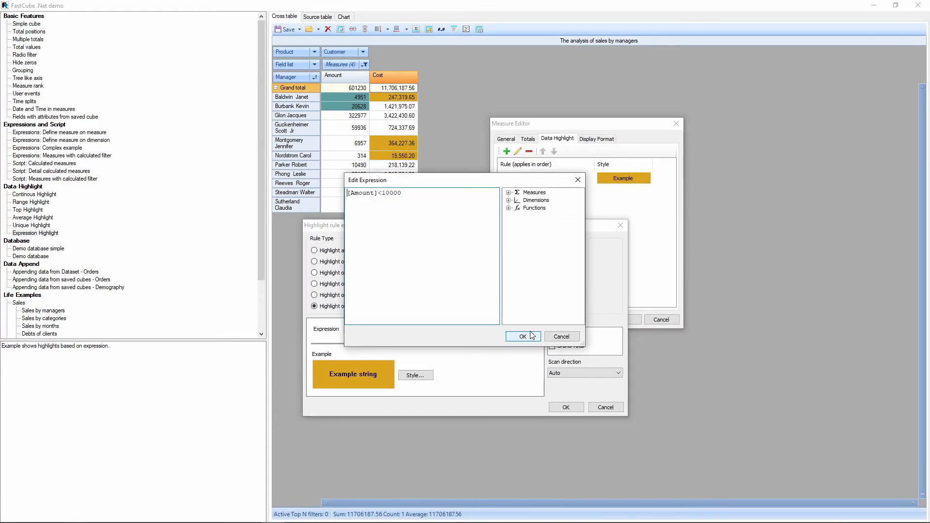
Expand the Functions, Dimensions and Measures groups to examine the elements available for the expression
click(508, 208)
click(508, 200)
click(508, 193)
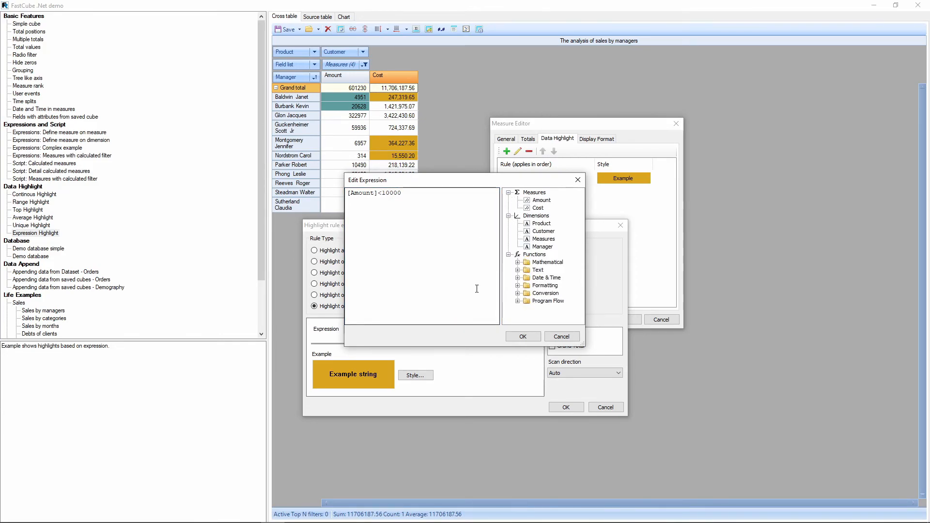